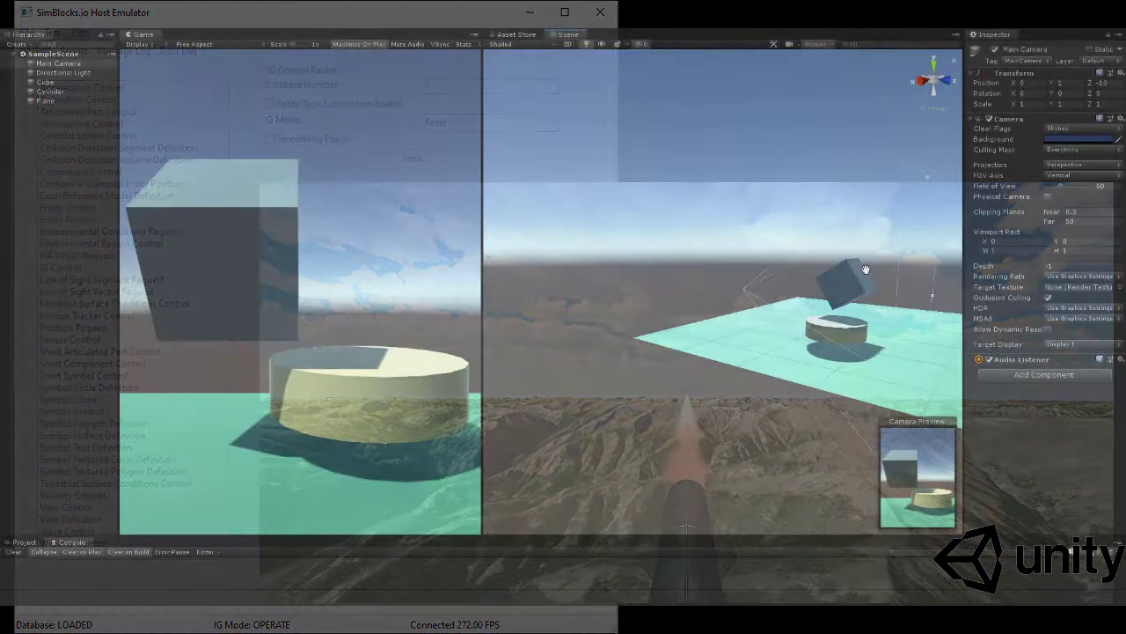
- Orbit and zoom the Scene view in on the cube, cylinder, plane and camera frustum
mouse_move(747, 289)
mouse_down()
mouse_move(822, 293)
mouse_move(762, 269)
mouse_move(793, 275)
mouse_move(664, 304)
mouse_move(797, 309)
mouse_move(649, 264)
mouse_move(710, 258)
mouse_move(678, 273)
mouse_up()
scroll(689, 299, up, 3)
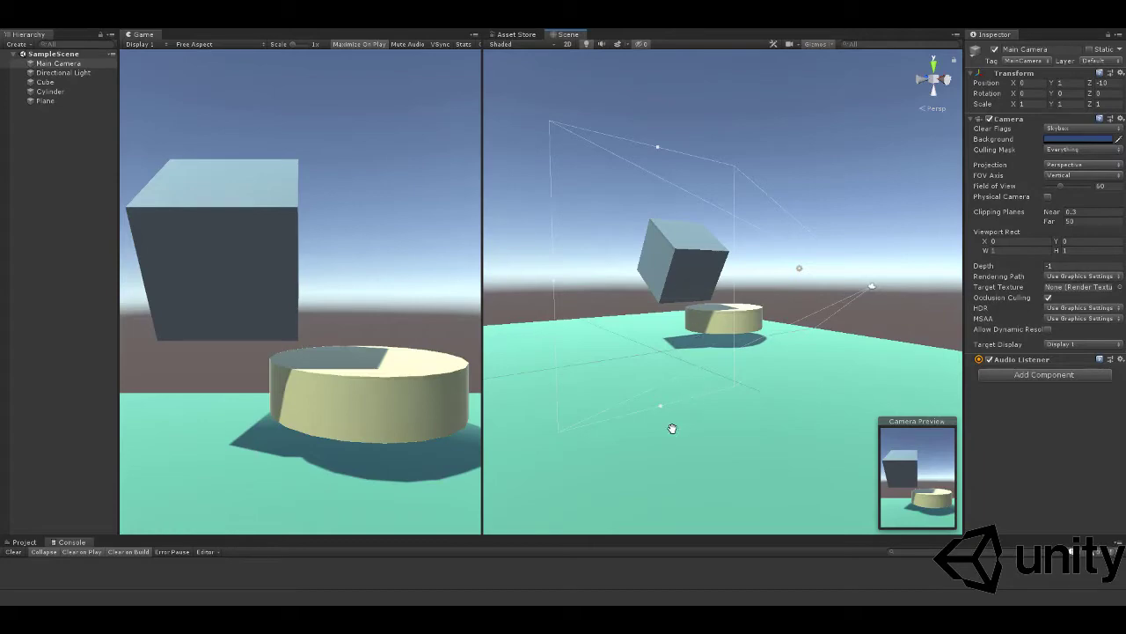
mouse_move(650, 438)
mouse_down()
mouse_move(712, 446)
mouse_move(661, 410)
mouse_move(671, 410)
mouse_up()
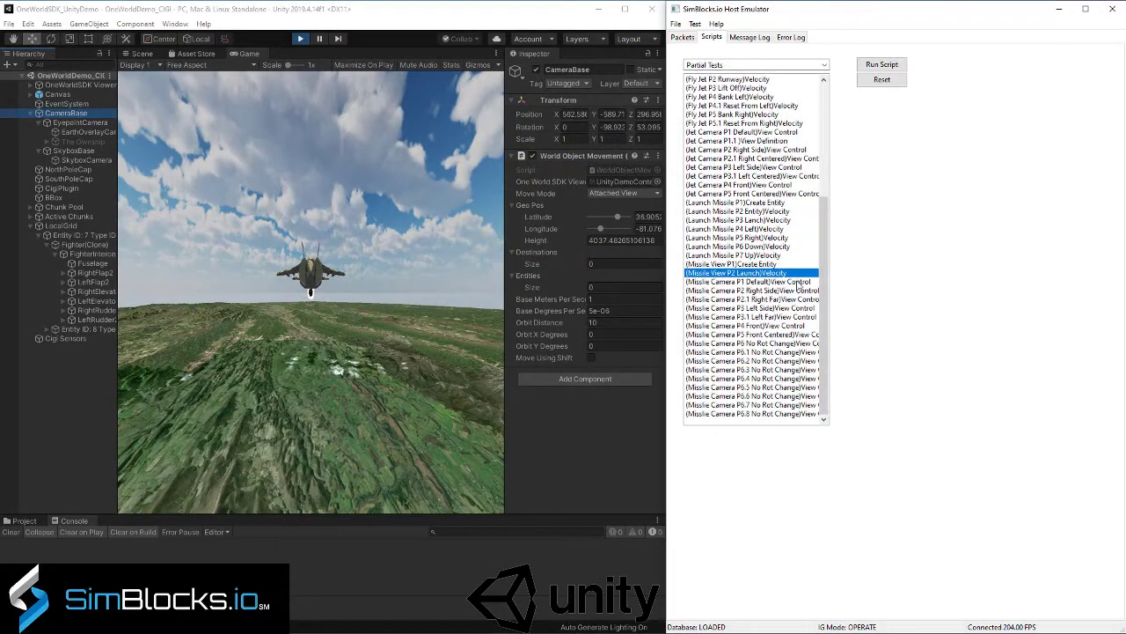
- Run the default and right-side Missile Camera scripts, then return to the View Control packet
click(799, 283)
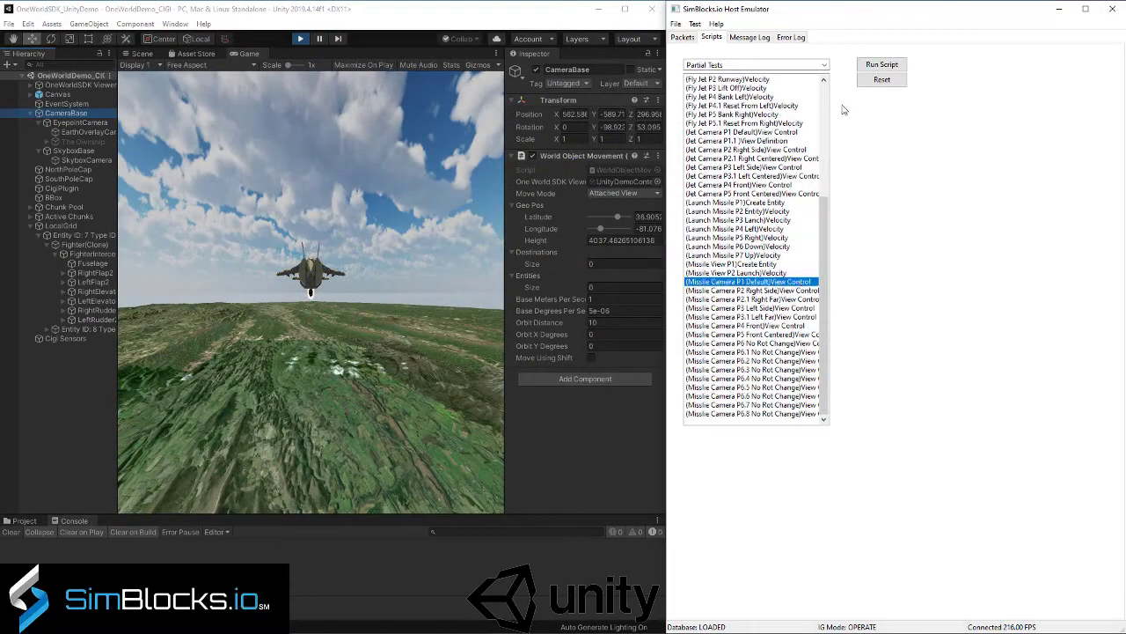
click(879, 68)
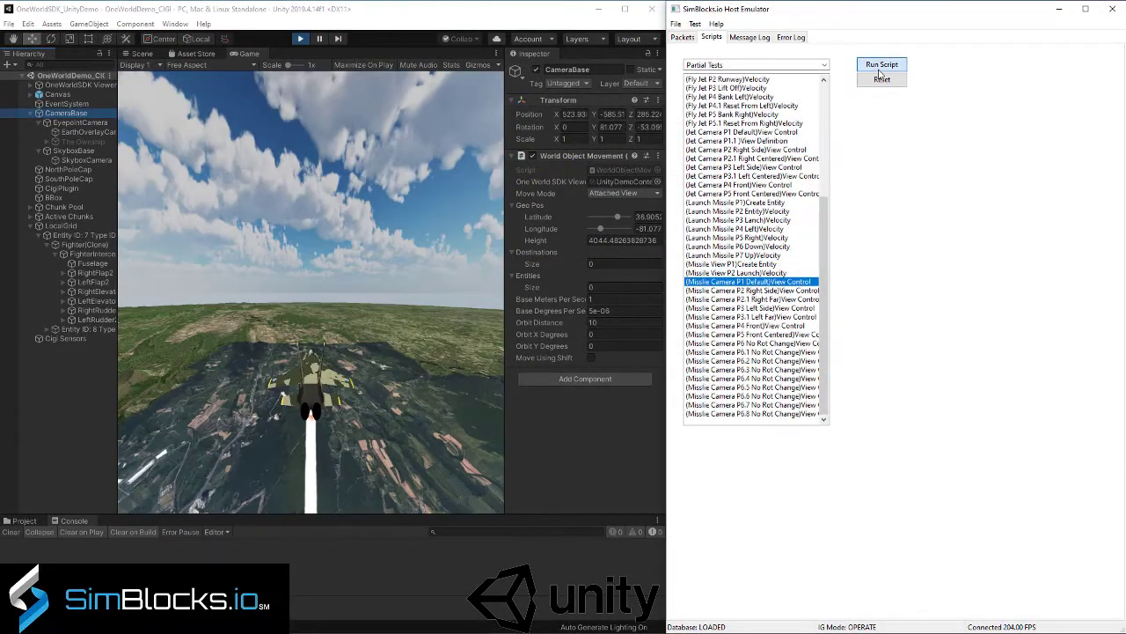
click(746, 291)
click(885, 65)
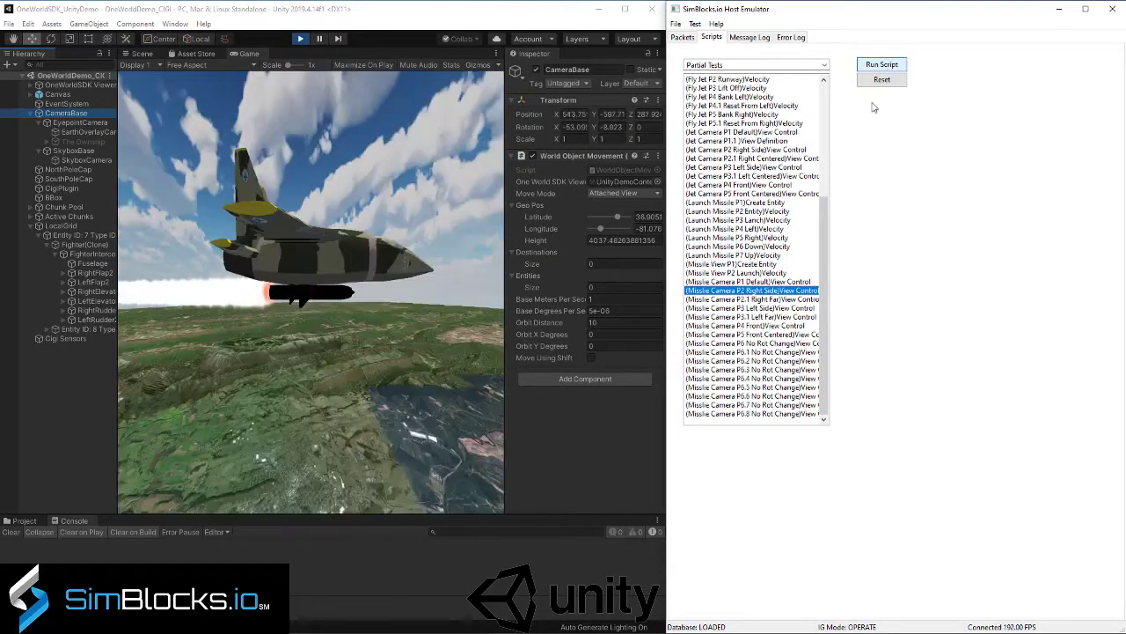
click(752, 299)
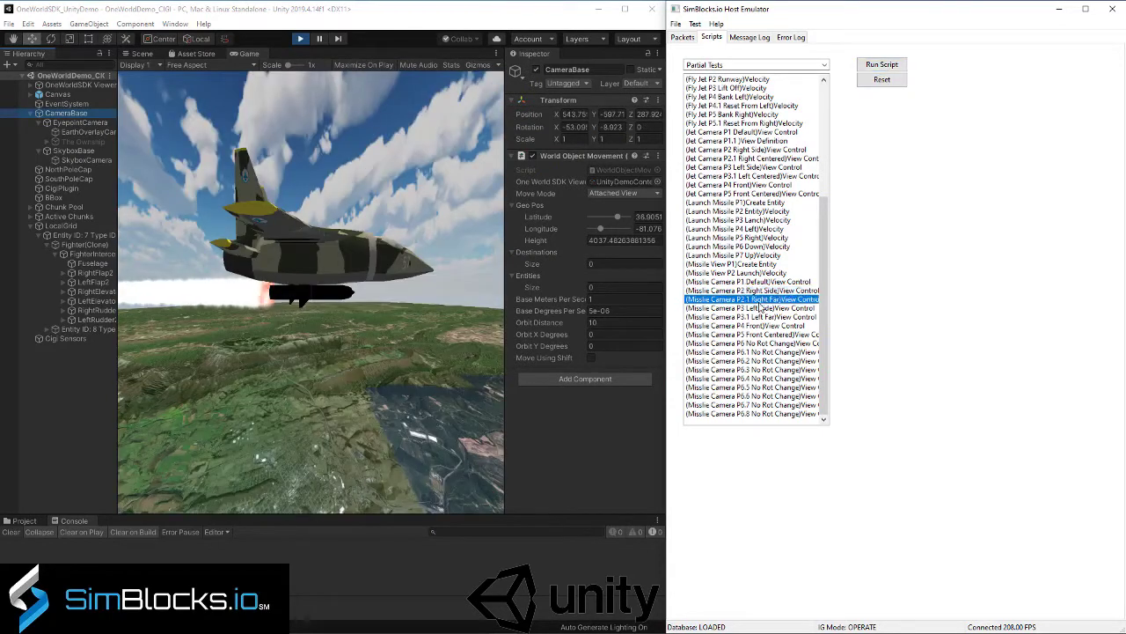
click(879, 66)
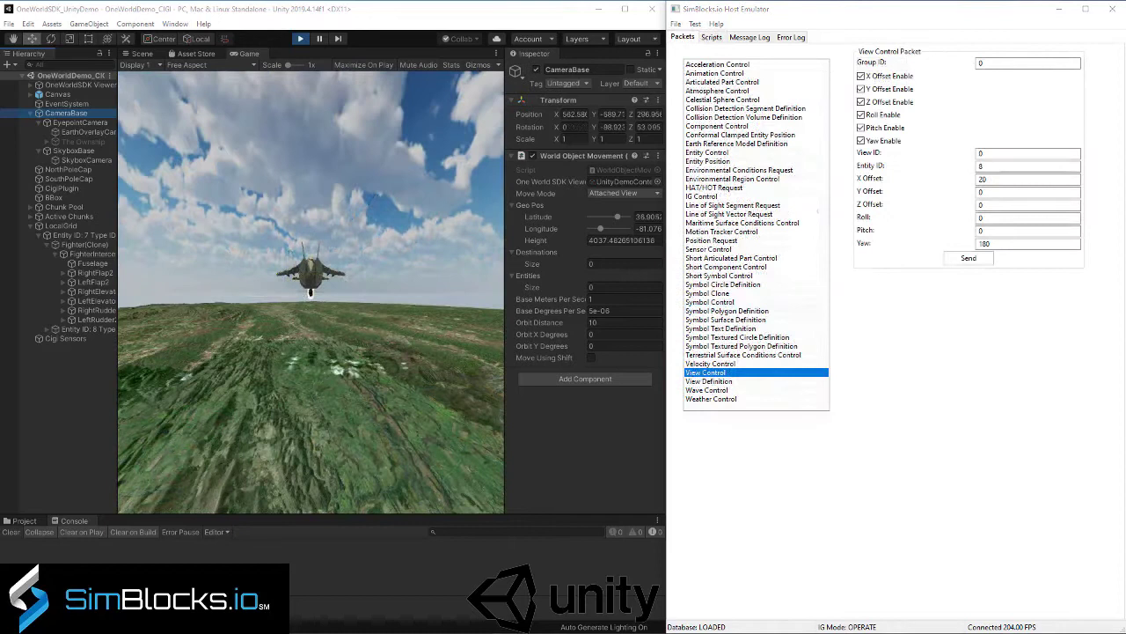
- Disable X/Y/Z offset and roll, set pitch 30 and yaw 190, and send the View Control packet
click(861, 75)
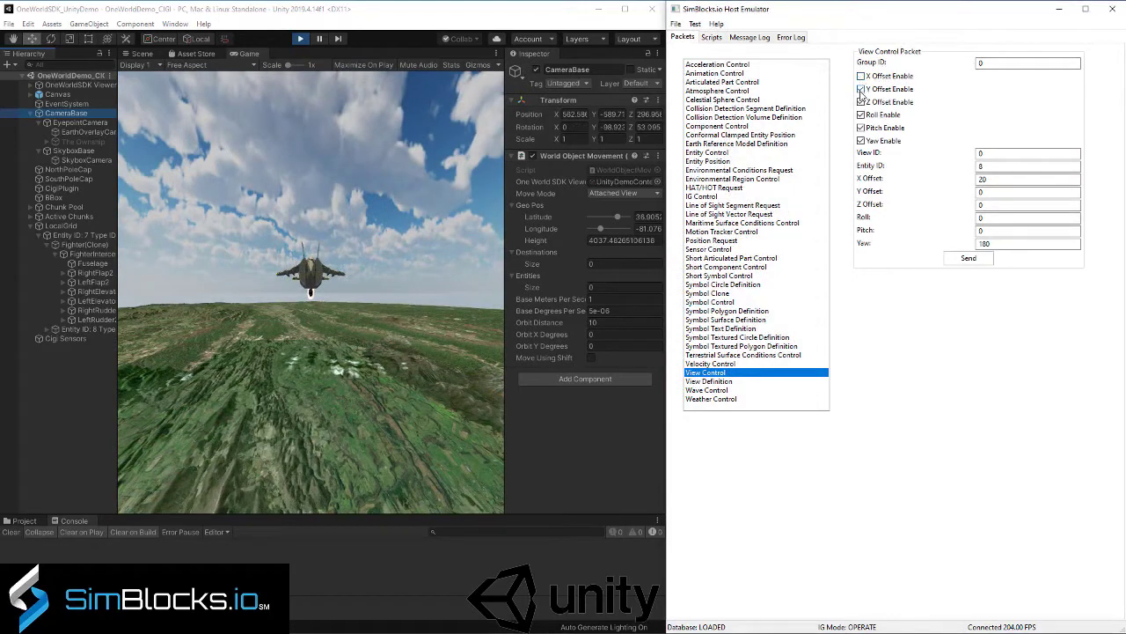
click(861, 102)
click(861, 114)
click(1001, 231)
key(Tab)
text(190)
click(972, 258)
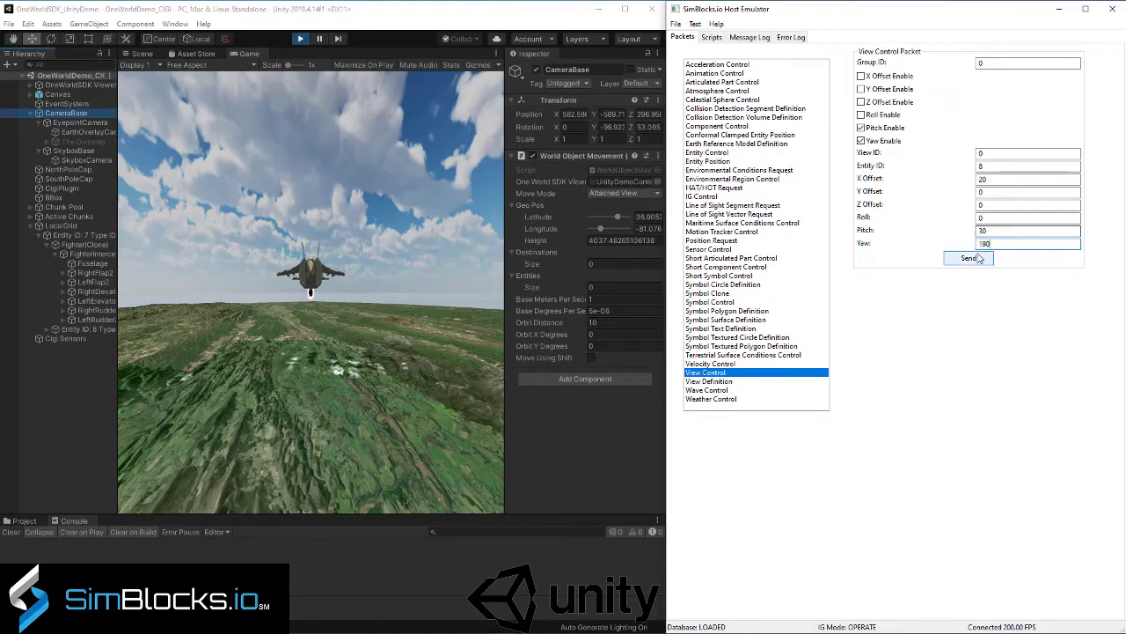